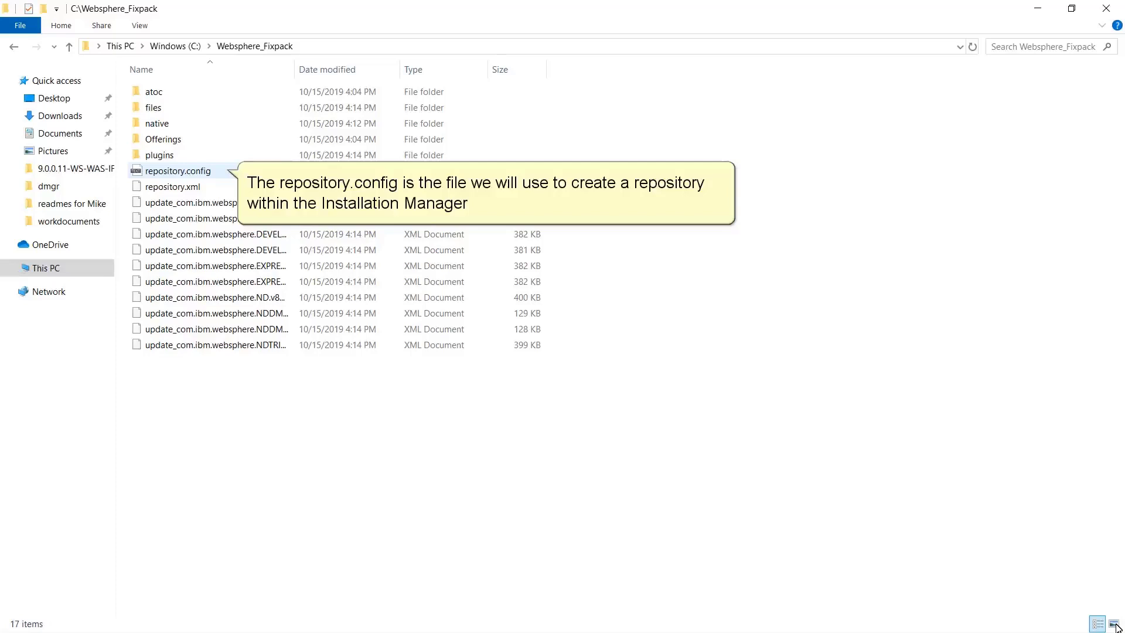
- Select repository.config, then close the fix pack folder window in File Explorer
{"action": "left_click", "coordinate": [209, 174]}
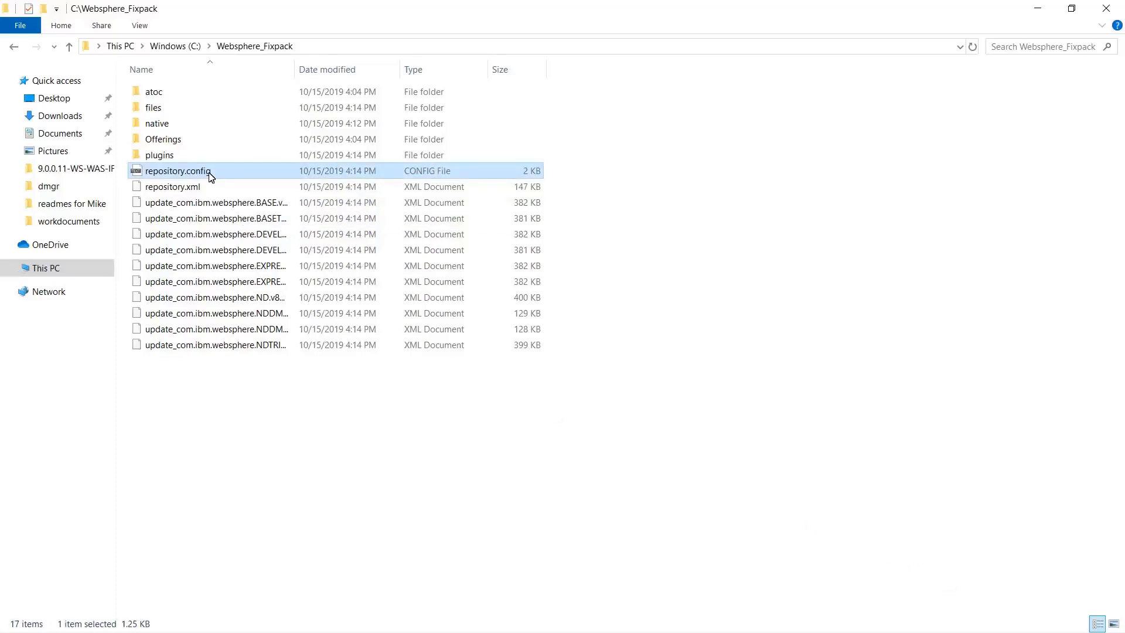
{"action": "left_click", "coordinate": [1101, 9]}
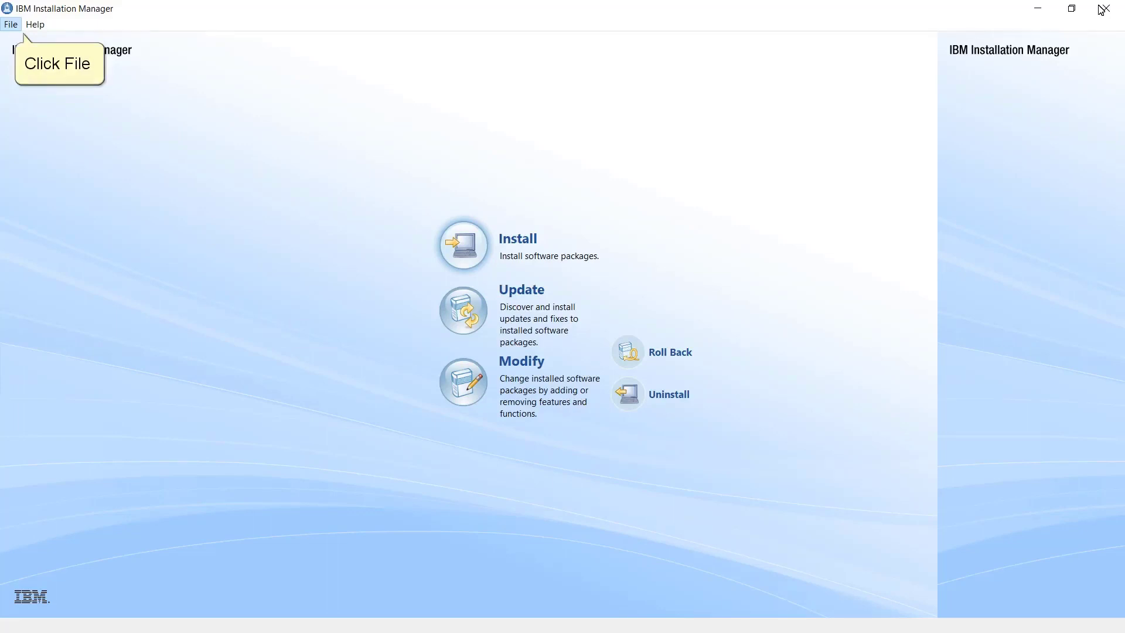
- Add C:\Websphere_fixpack\repository.config under Preferences > Repositories and save the preferences
{"action": "left_click", "coordinate": [10, 25]}
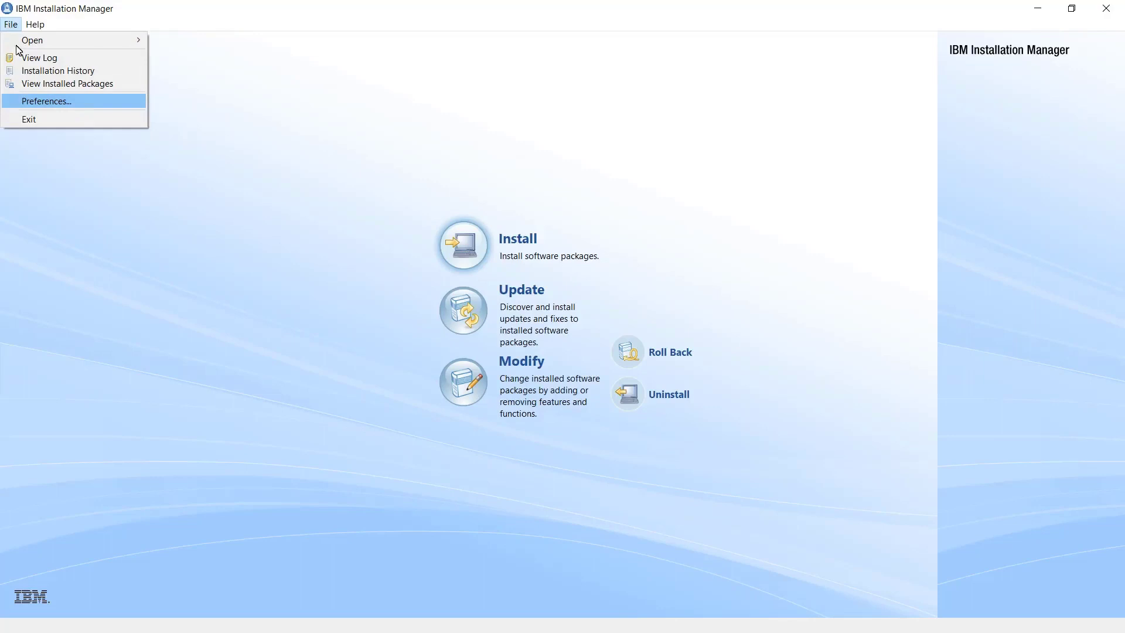
{"action": "left_click", "coordinate": [59, 101]}
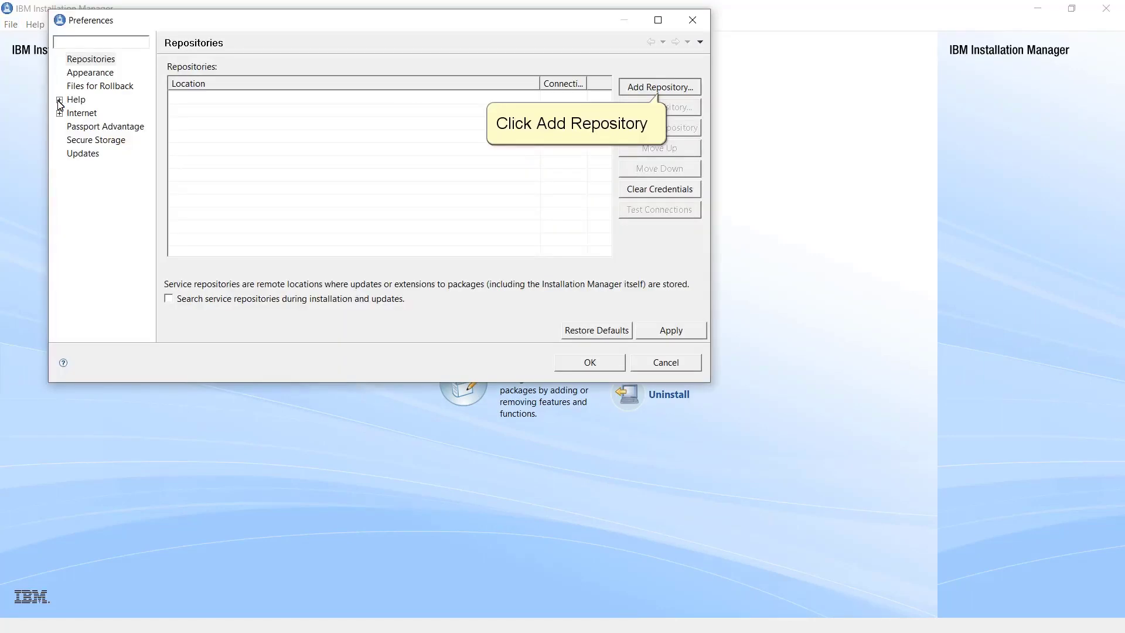
{"action": "left_click", "coordinate": [661, 89]}
{"action": "type", "text": "C:\\Websphere_fixpack"}
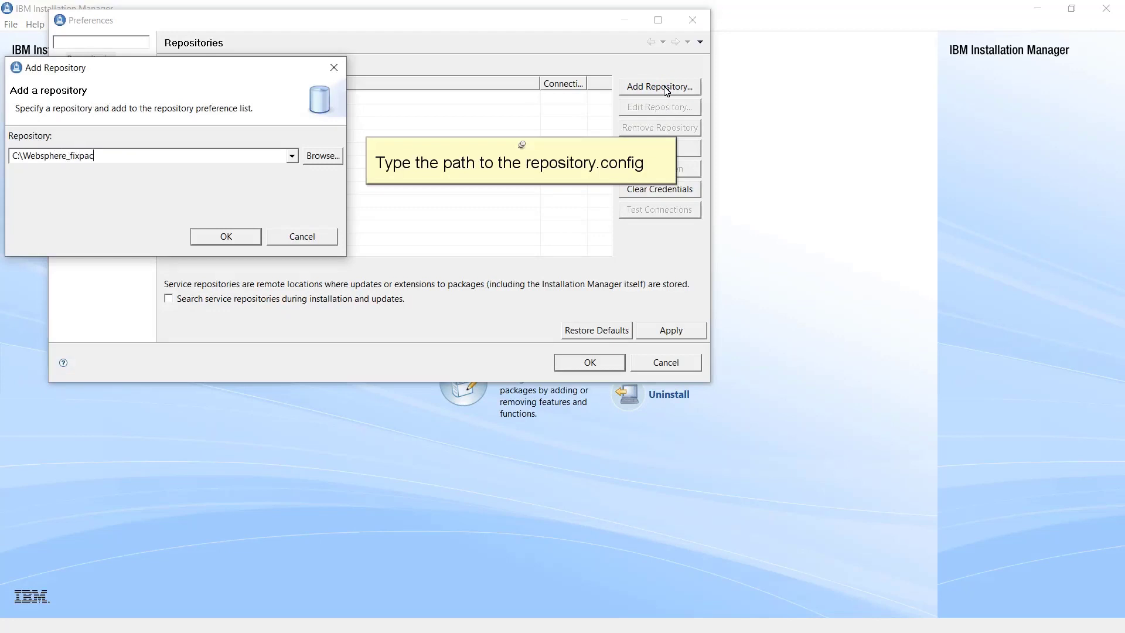
{"action": "type", "text": "\repository.config"}
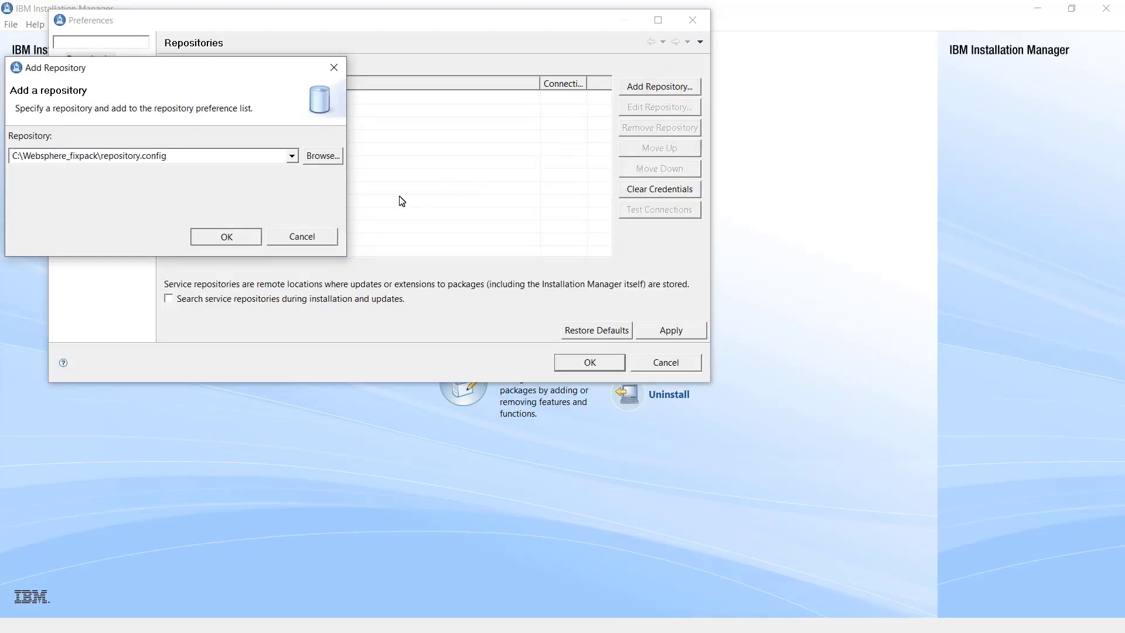
{"action": "left_click", "coordinate": [222, 237]}
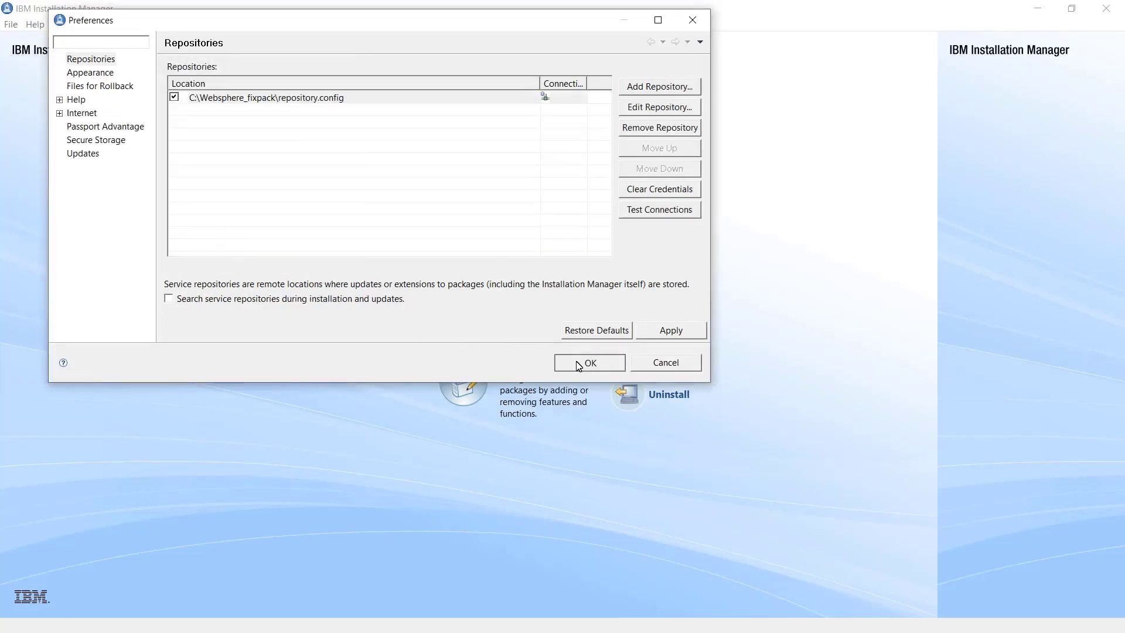
{"action": "left_click", "coordinate": [578, 365]}
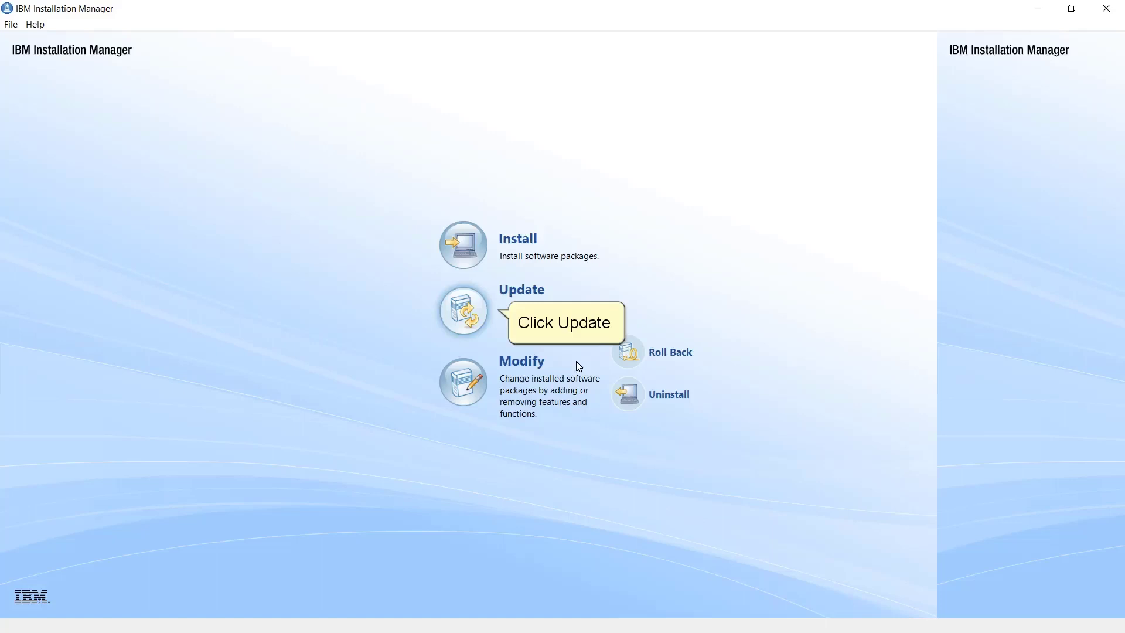
- Select the WebSphere Application Server V8.5 package group to update and accept the 8.5.5.16 license
{"action": "left_click", "coordinate": [475, 312]}
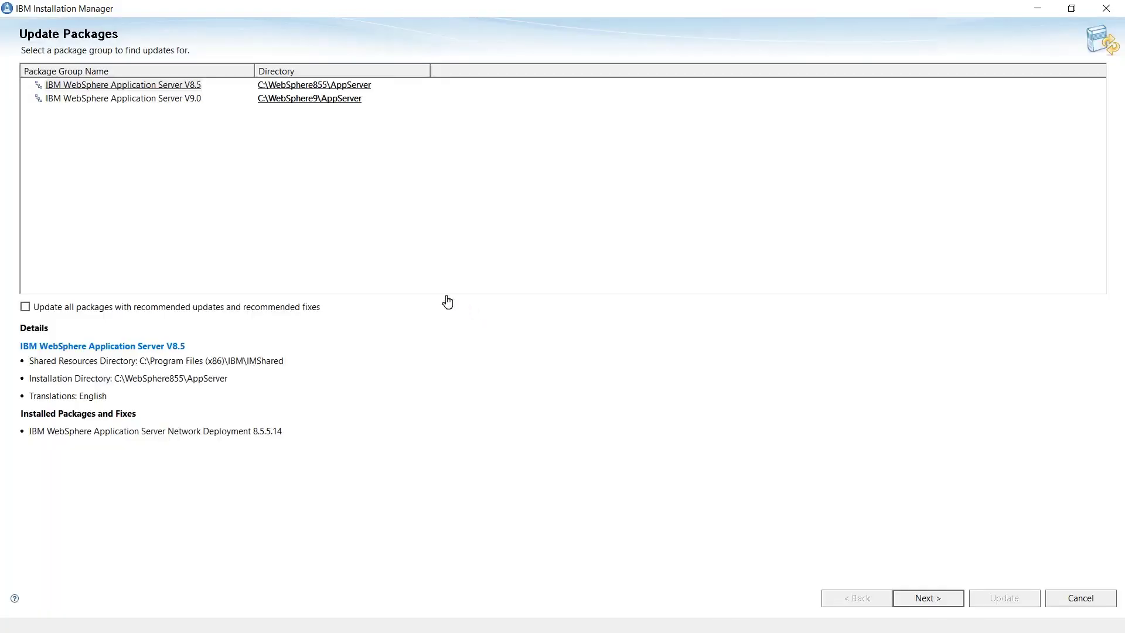
{"action": "left_click", "coordinate": [183, 86]}
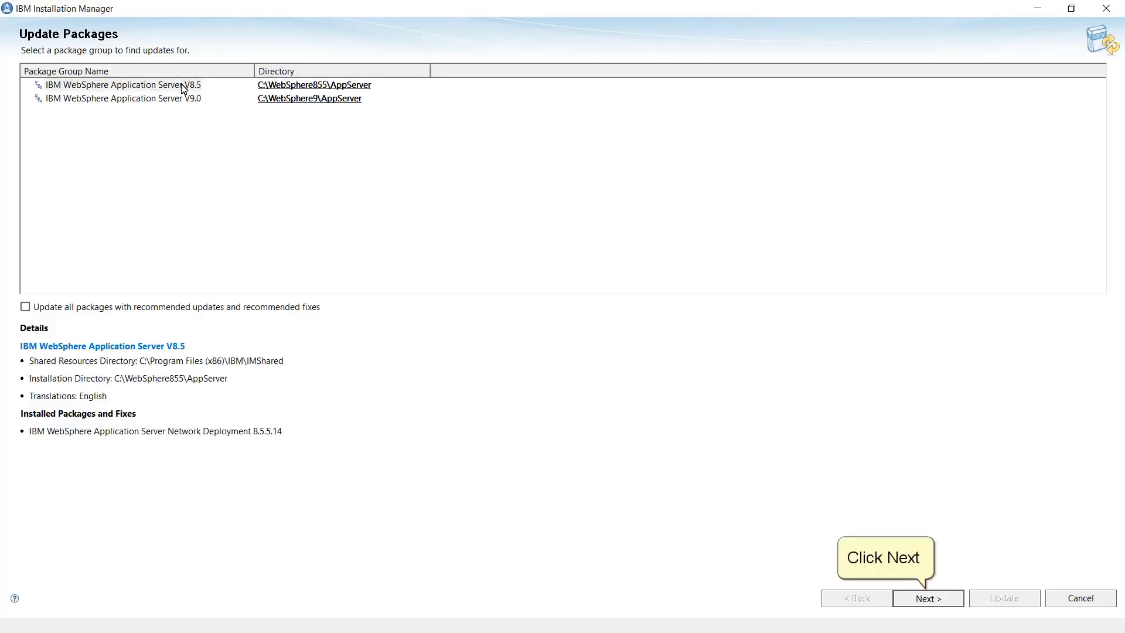
{"action": "left_click", "coordinate": [928, 598]}
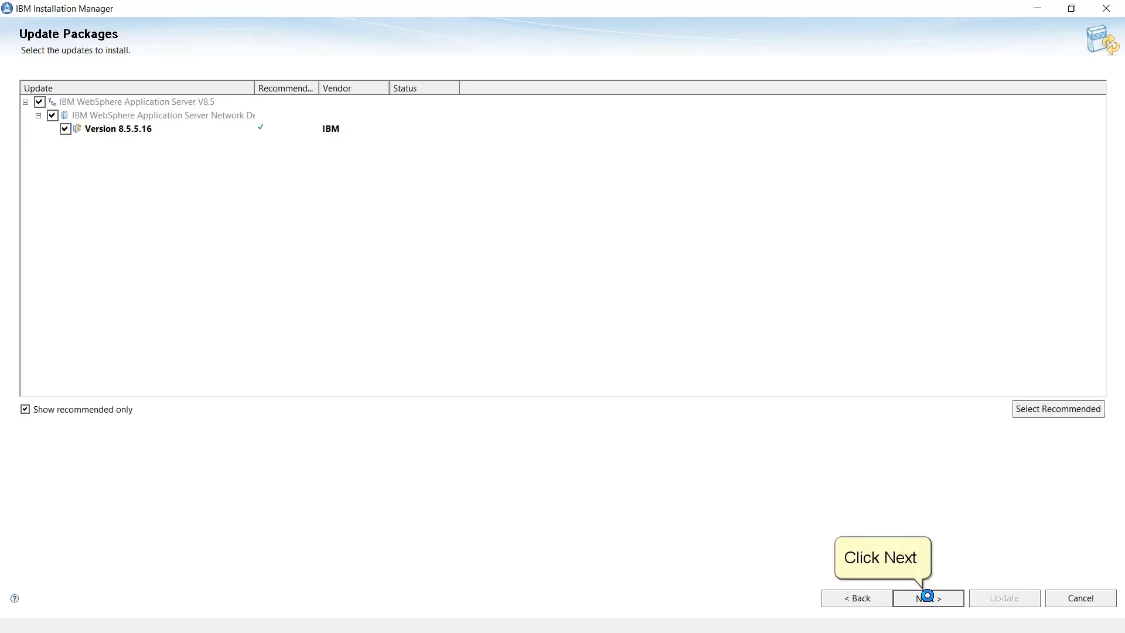
{"action": "left_click", "coordinate": [928, 598]}
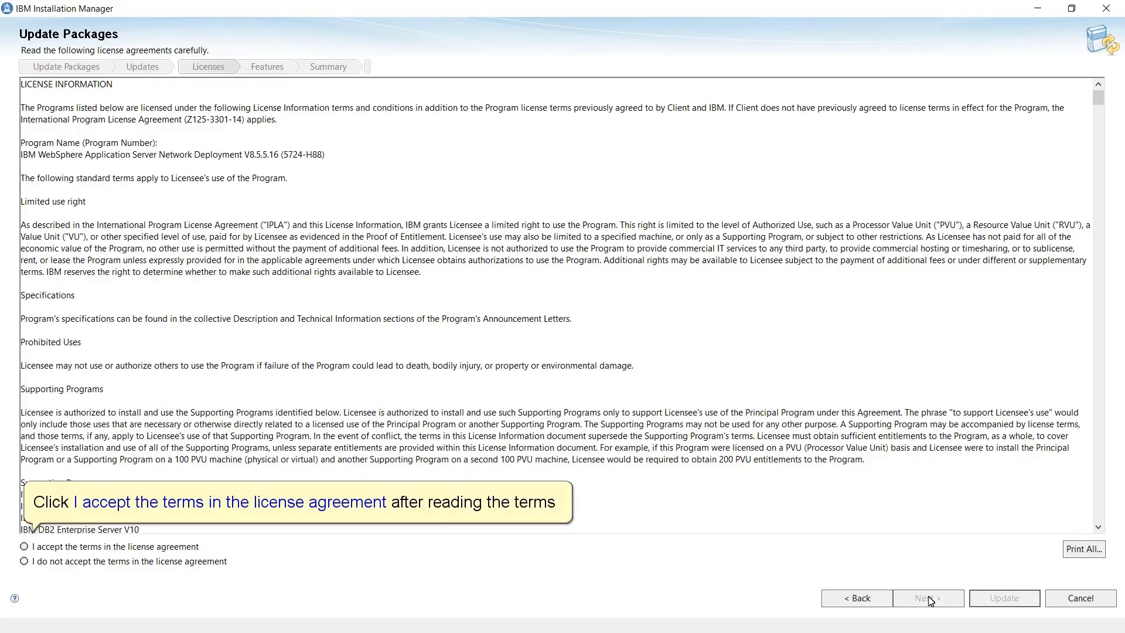
{"action": "left_click", "coordinate": [24, 547]}
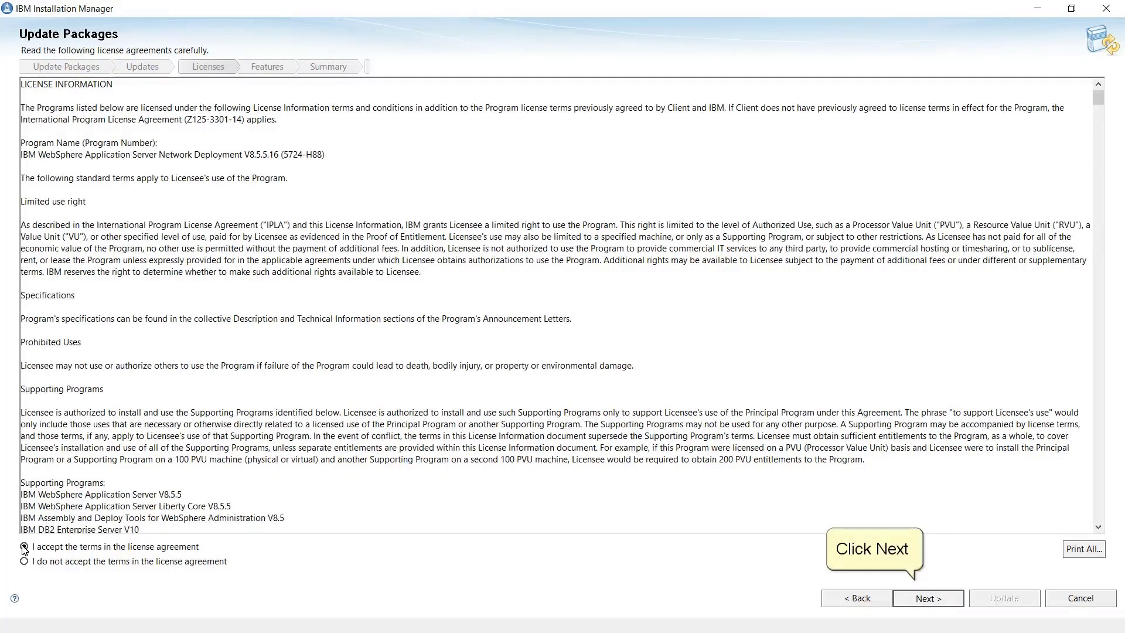
- Install the WebSphere Network Deployment 8.5.5.16 update from the summary page, then finish the wizard
{"action": "left_click", "coordinate": [930, 601]}
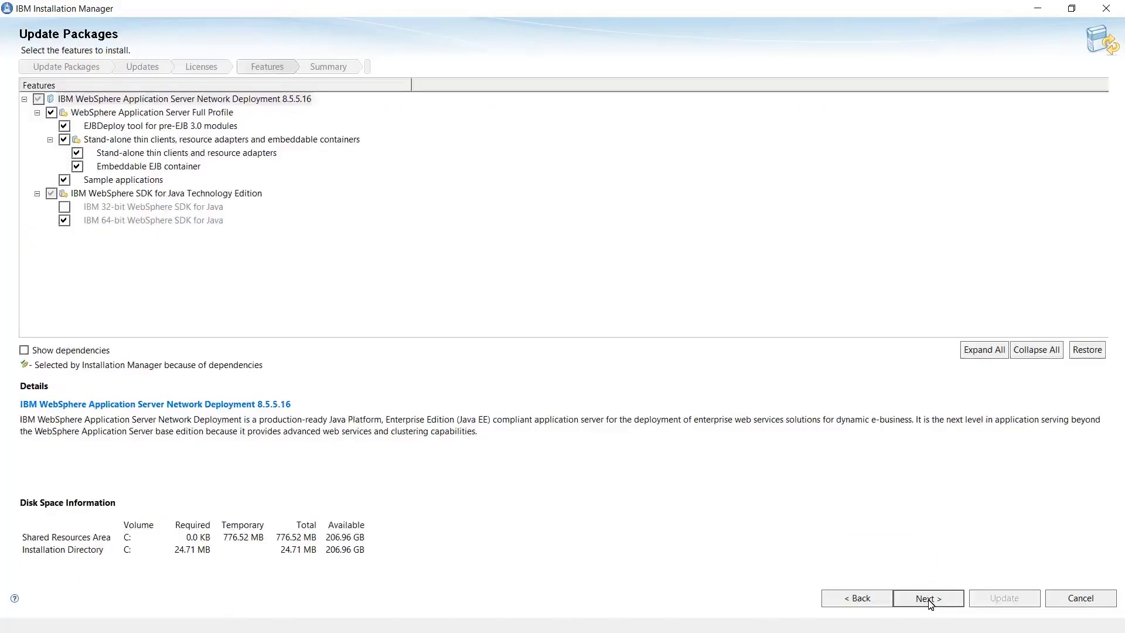
{"action": "left_click", "coordinate": [929, 600]}
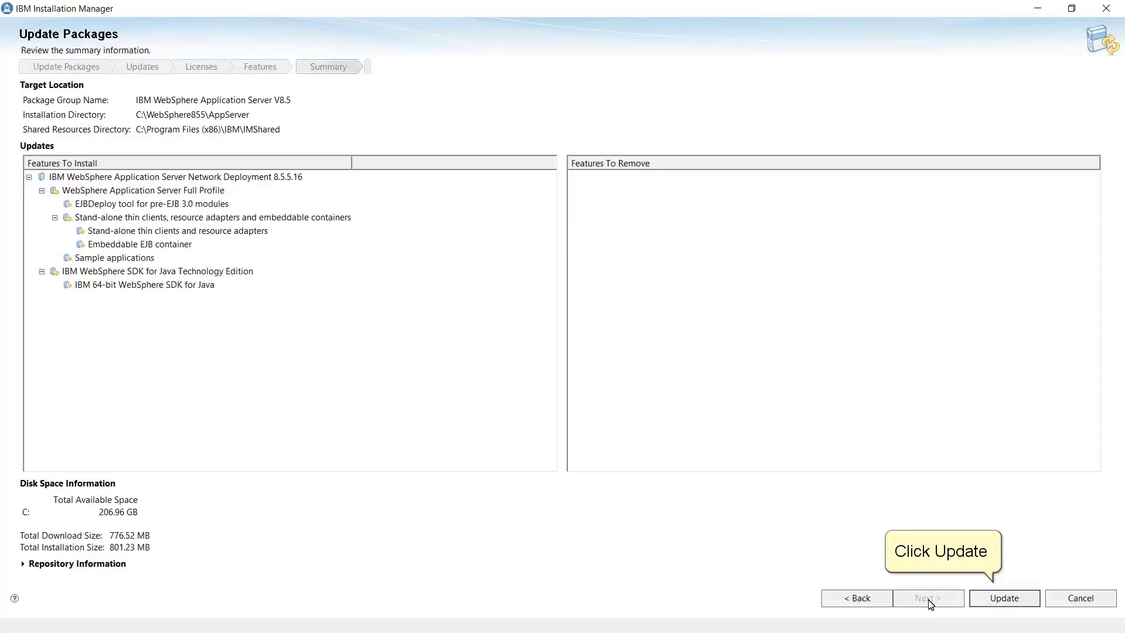
{"action": "left_click", "coordinate": [991, 601]}
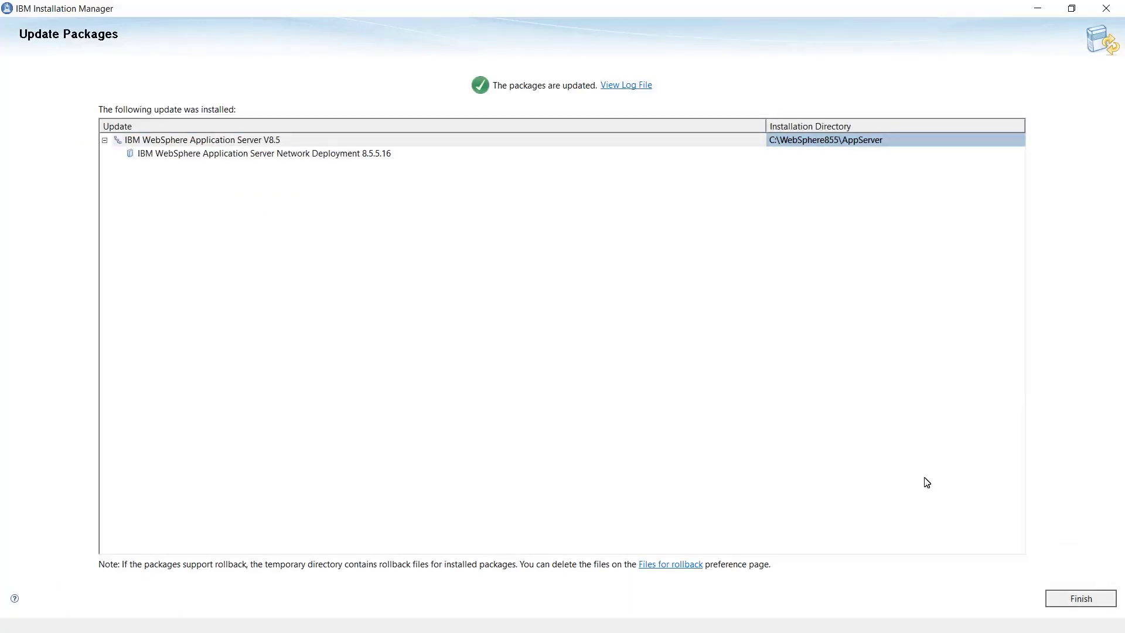
{"action": "left_click", "coordinate": [1084, 603]}
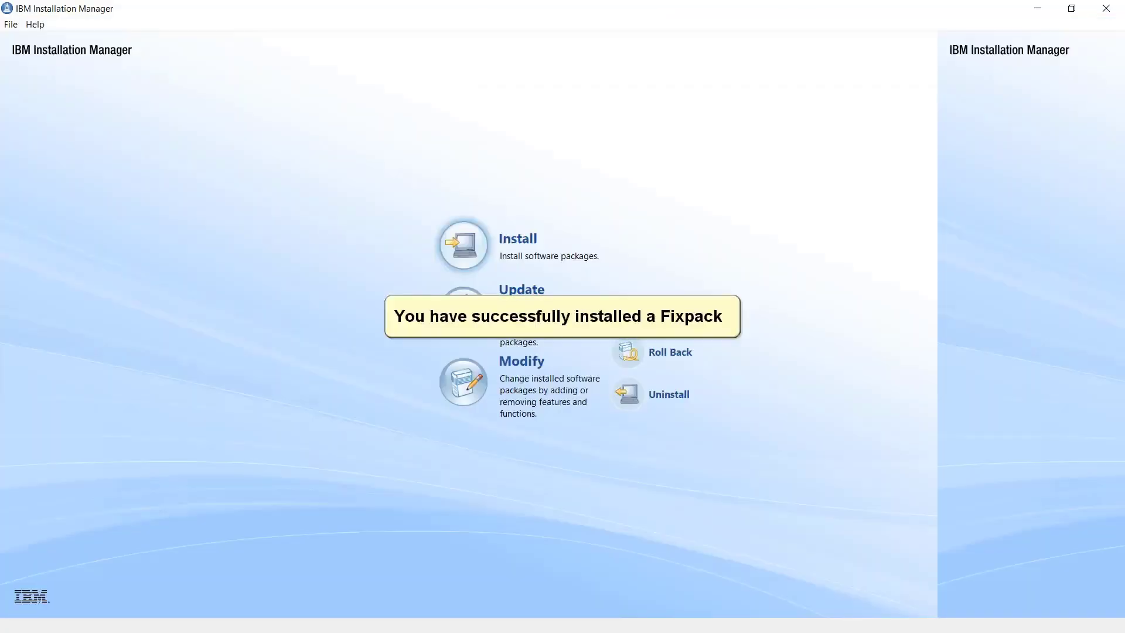